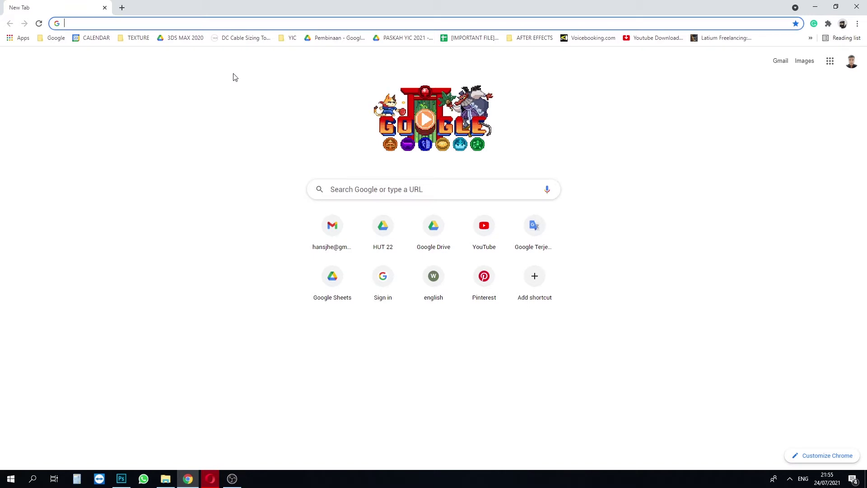
# Step: Search Google for 'bird logo vector'
pyautogui.click(233, 23)
pyautogui.click(337, 163)
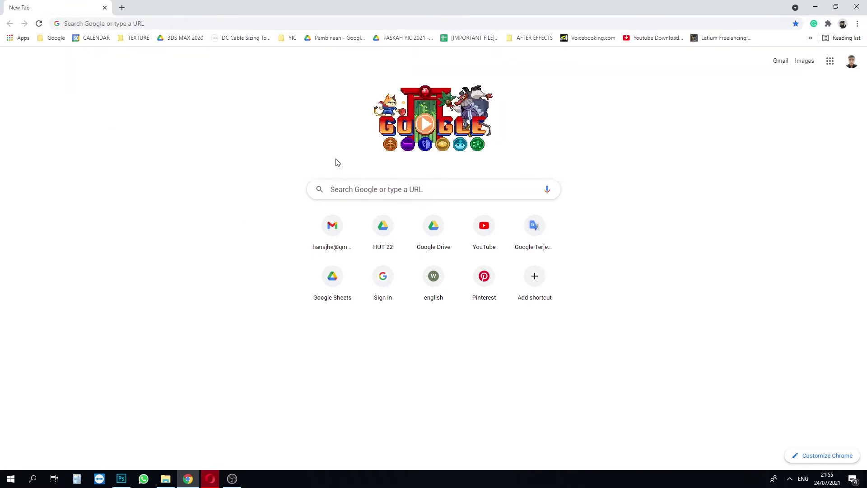
pyautogui.click(344, 188)
pyautogui.write('bid')
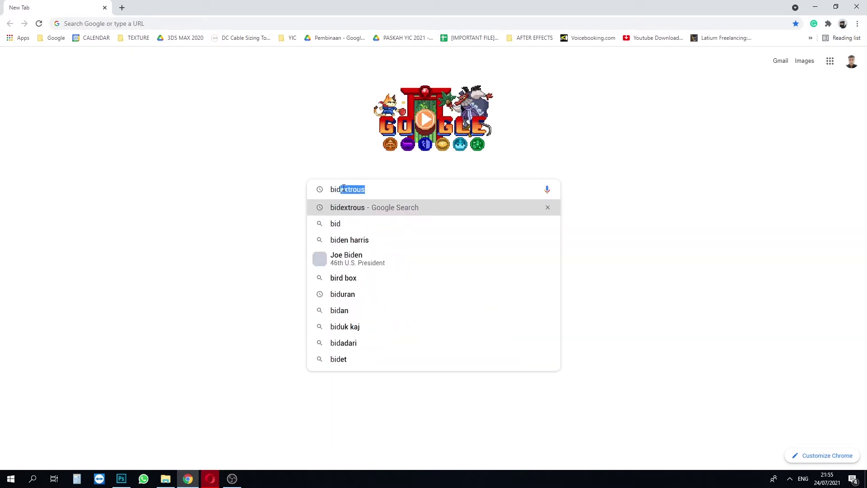
pyautogui.press('BackSpace')
pyautogui.press('BackSpace')
pyautogui.write('ud lo')
pyautogui.press('BackSpace')
pyautogui.press('BackSpace')
pyautogui.press('BackSpace')
pyautogui.press('BackSpace')
pyautogui.press('BackSpace')
pyautogui.write('ird')
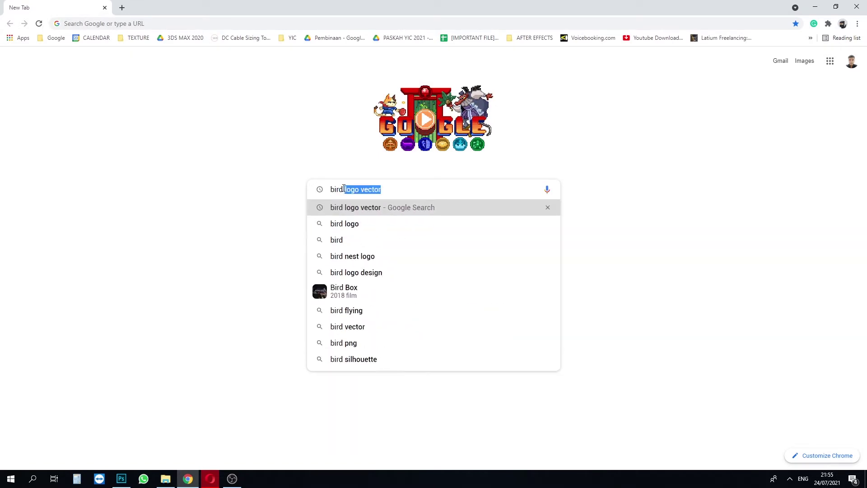
pyautogui.write(' log')
pyautogui.press('Return')
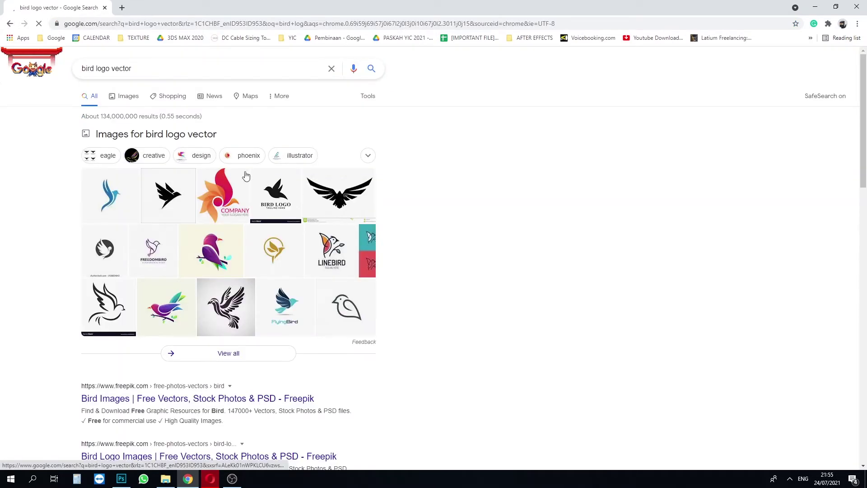
# Step: Switch to image results and preview the teal-and-maroon bird-and-wing logo
pyautogui.click(129, 99)
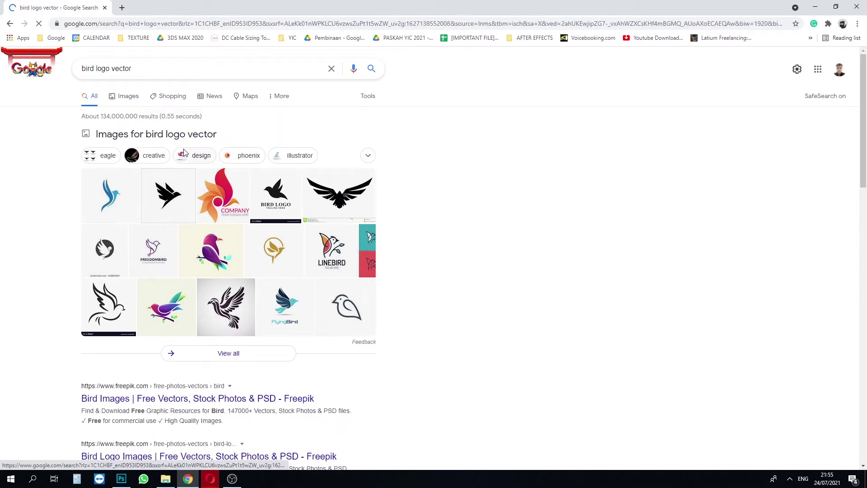
pyautogui.click(91, 204)
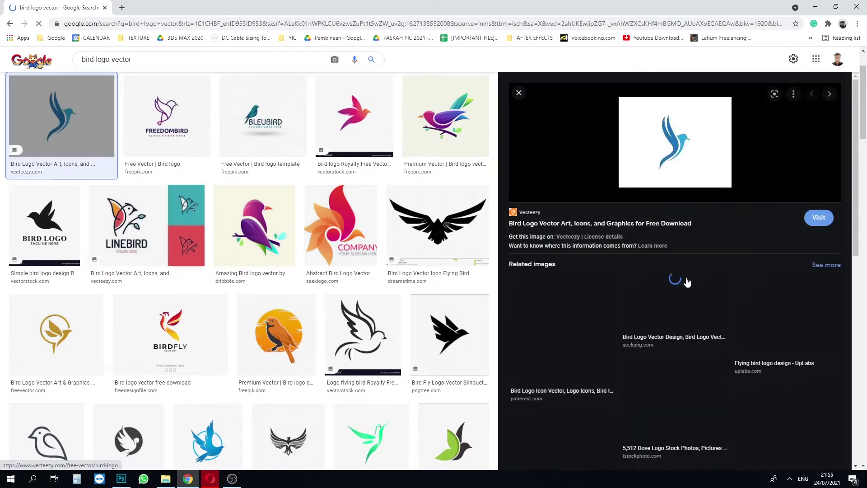
pyautogui.scroll(-5, 686, 280)
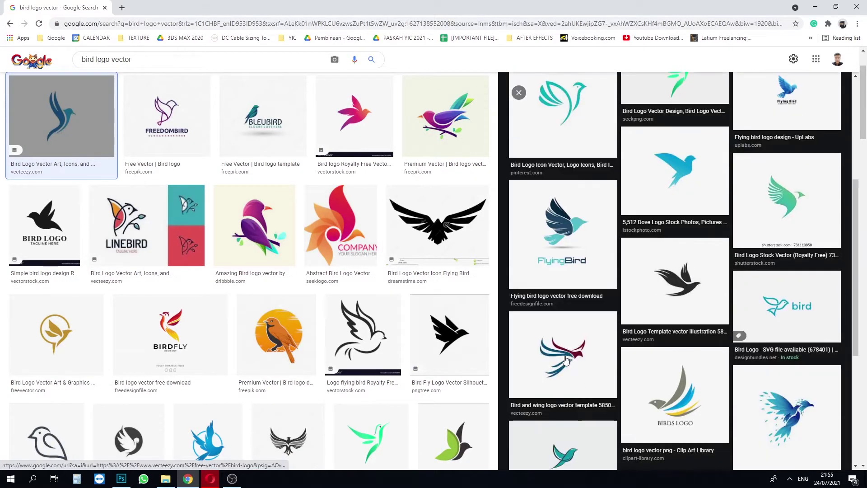
pyautogui.click(590, 349)
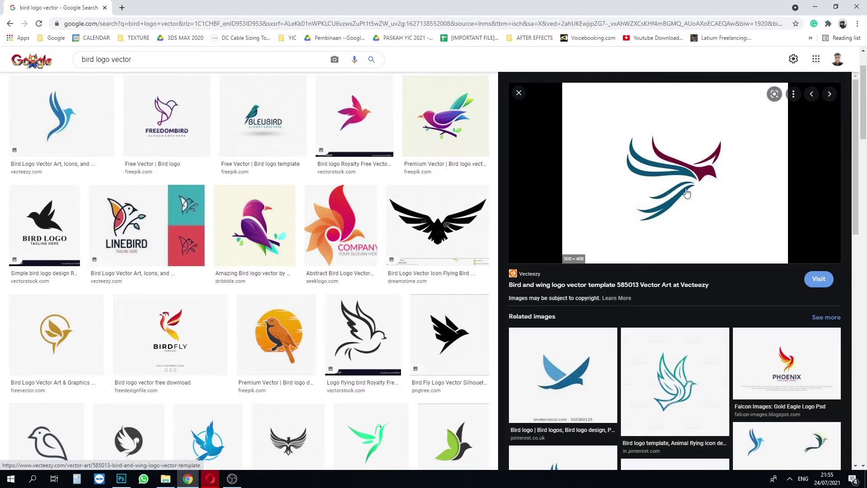
pyautogui.rightClick(604, 226)
# Step: Open the logo image in its own tab and launch the Snipping Tool
pyautogui.click(650, 322)
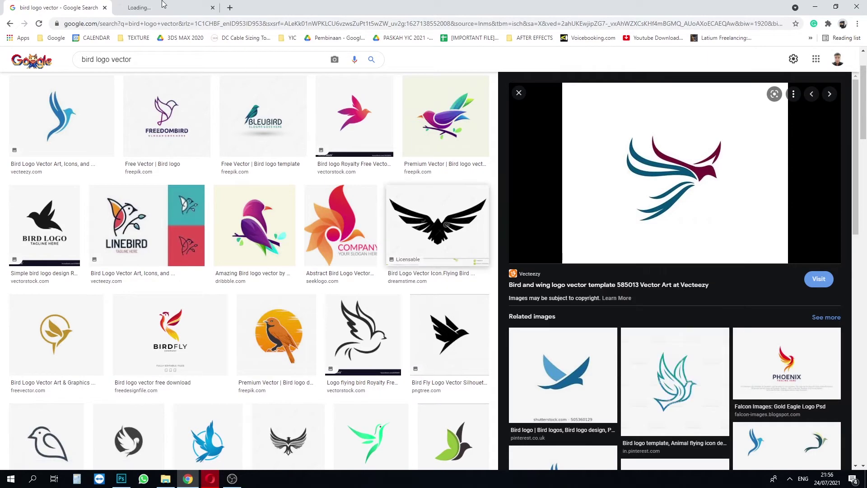
pyautogui.click(162, 6)
pyautogui.click(10, 478)
pyautogui.write('snip')
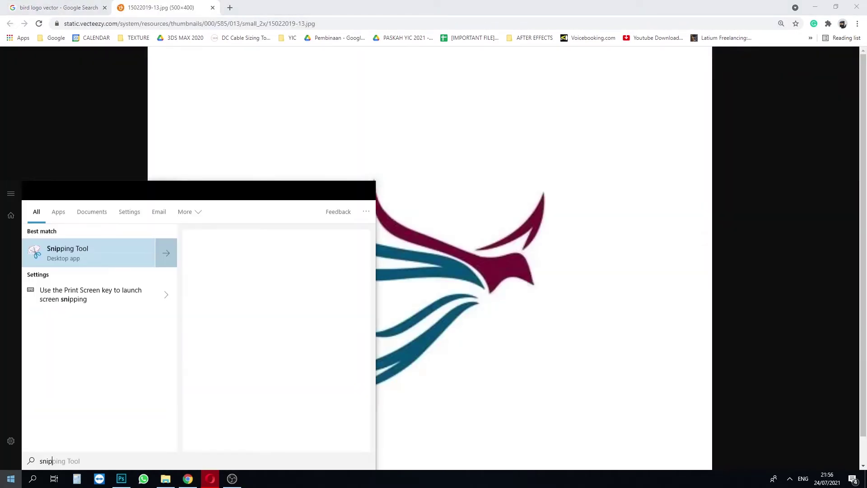
pyautogui.press('Return')
# Step: Snip a rectangle around the teal-and-maroon bird logo
pyautogui.click(11, 479)
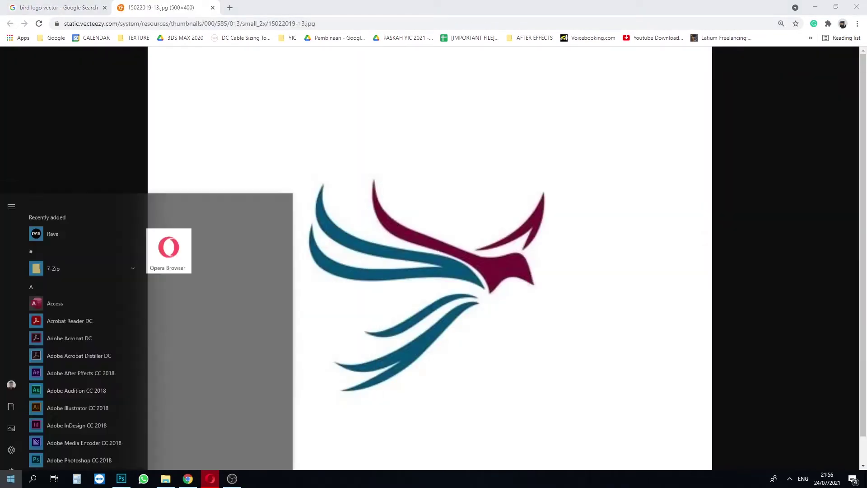
pyautogui.write('snip')
pyautogui.click(602, 341)
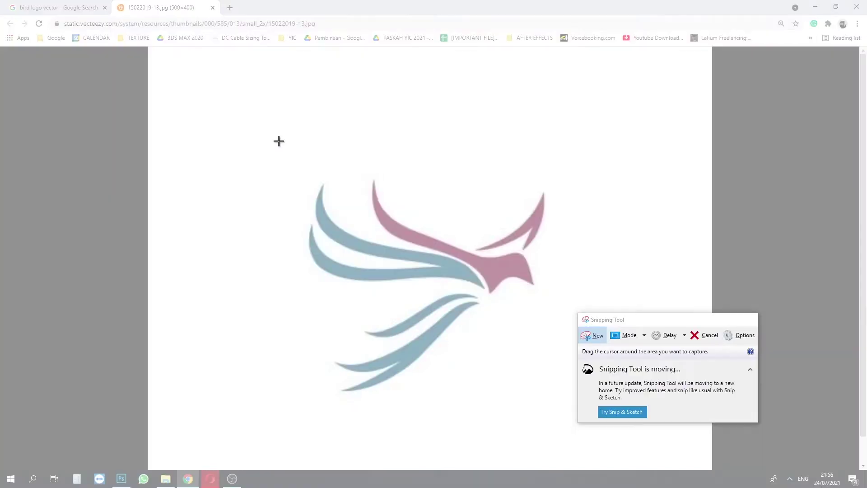
pyautogui.moveTo(278, 140); pyautogui.dragTo(622, 465)
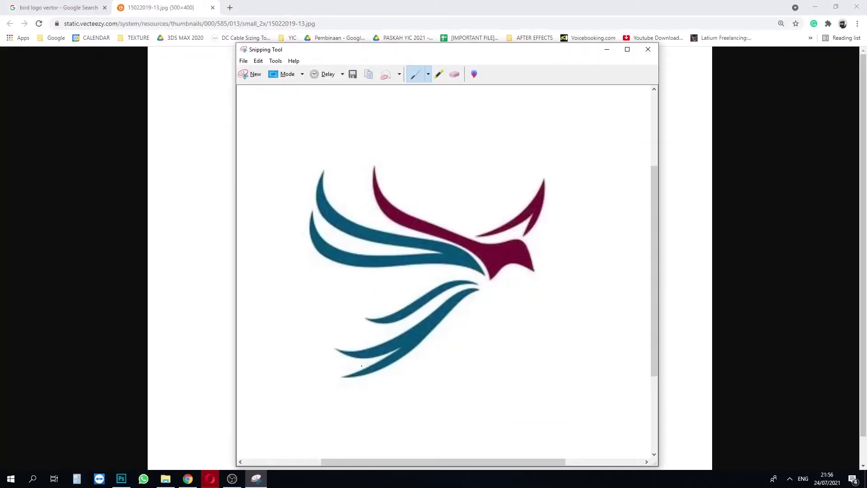
pyautogui.click(121, 479)
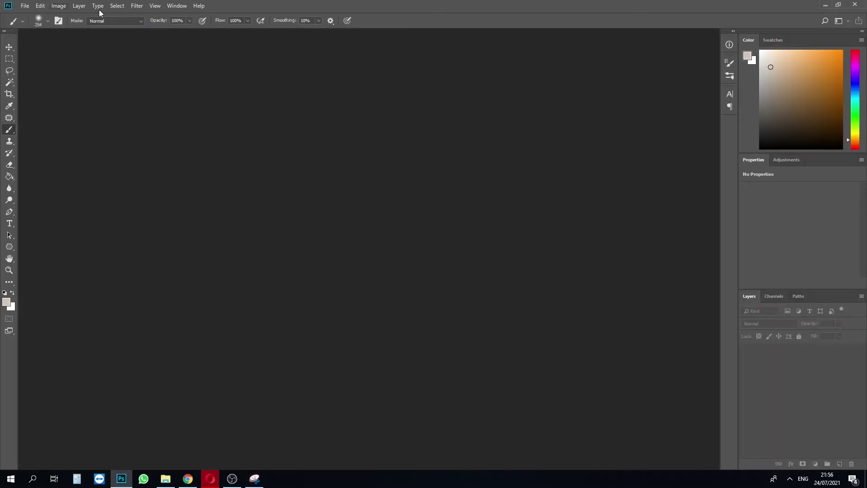
# Step: Create a new 730 × 640 px document from the Clipboard preset
pyautogui.click(26, 5)
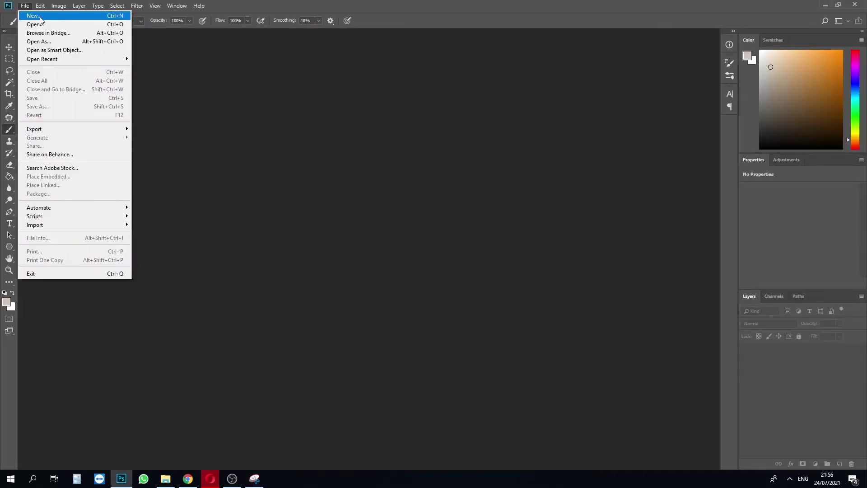
pyautogui.click(40, 18)
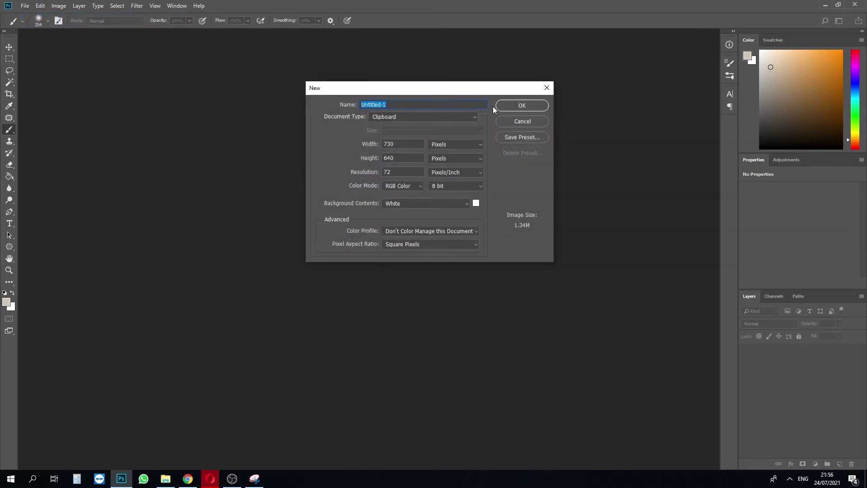
pyautogui.click(519, 105)
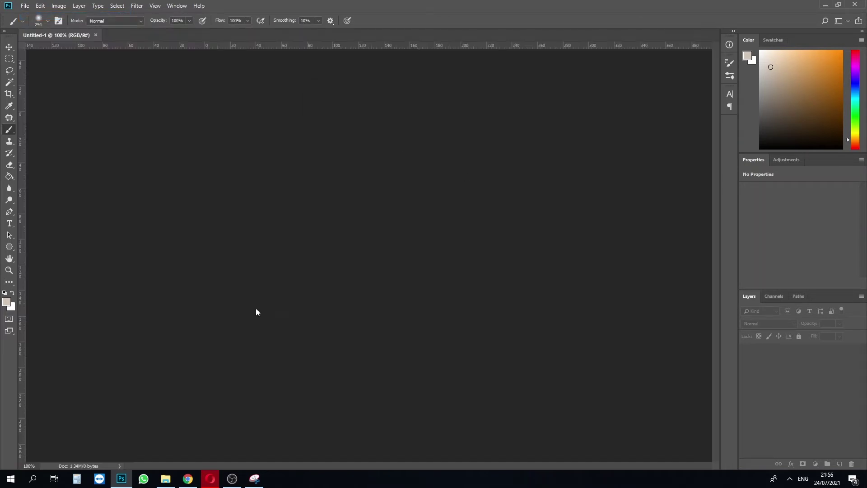
# Step: Paste the bird logo and delete the white Background layer
pyautogui.hotkey('ctrl', 'v')
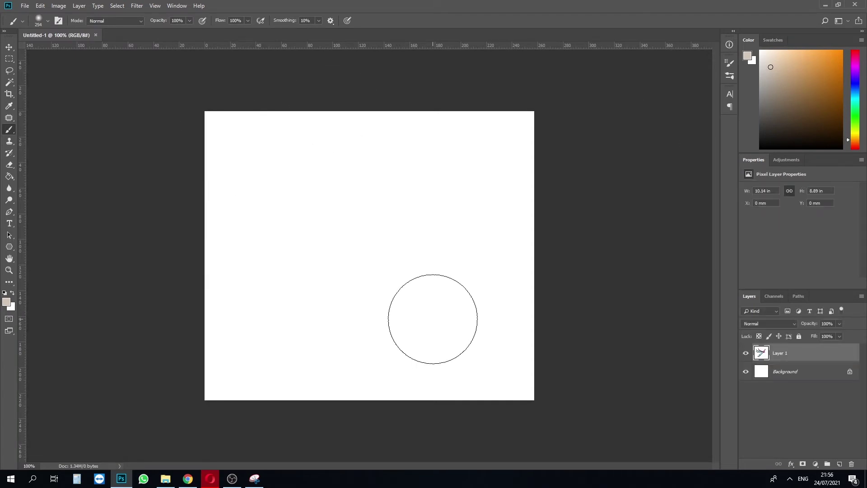
pyautogui.hotkey('ctrl', '0')
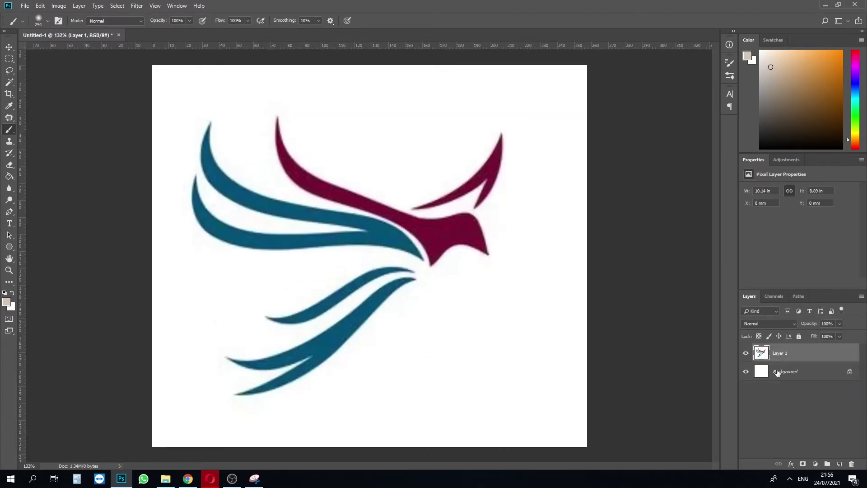
pyautogui.moveTo(781, 372); pyautogui.dragTo(777, 374)
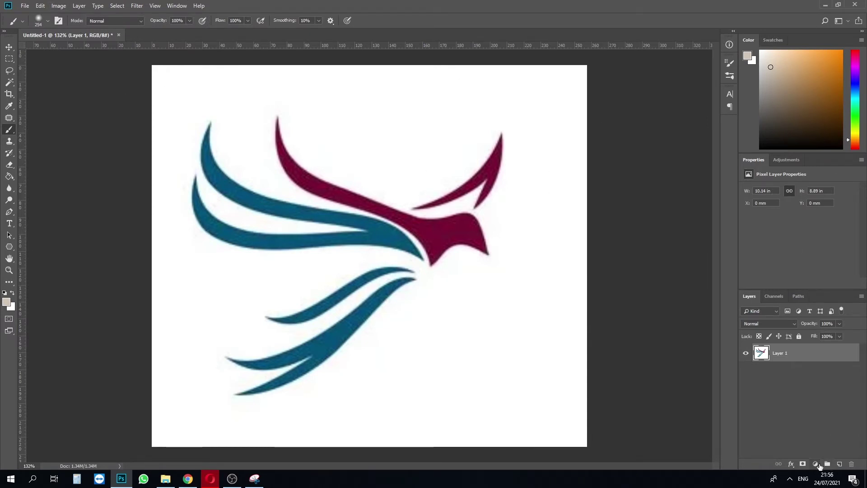
# Step: Add a Black & White adjustment layer and merge visible layers into one
pyautogui.click(817, 464)
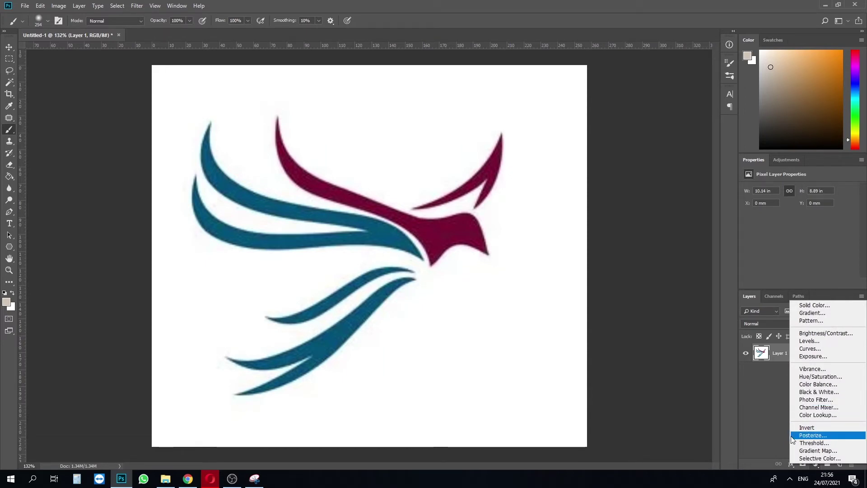
pyautogui.click(830, 393)
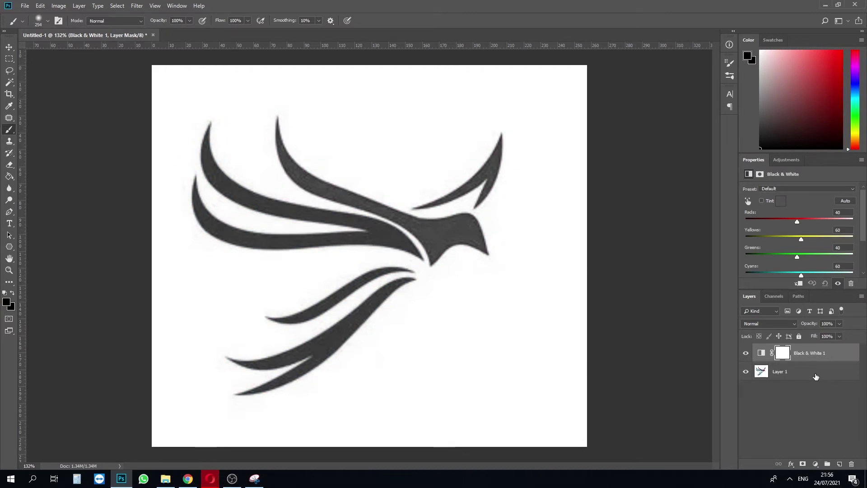
pyautogui.rightClick(816, 376)
pyautogui.click(825, 289)
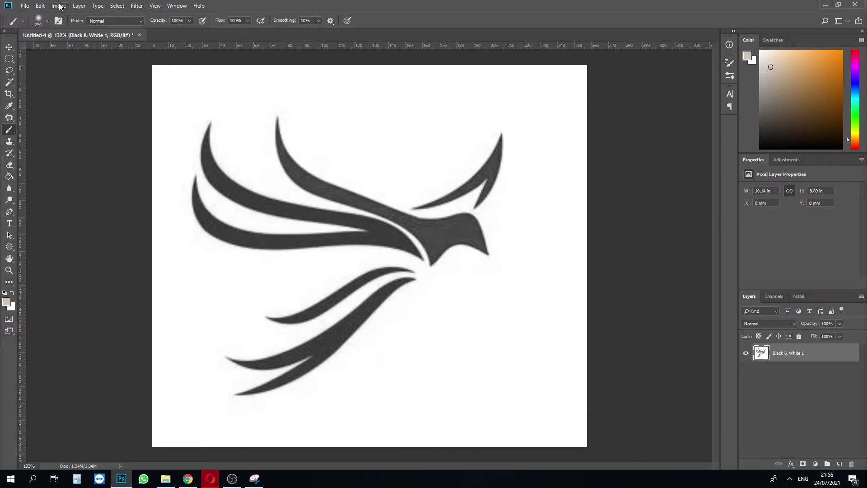
pyautogui.click(60, 5)
# Step: Resize the image to 5000 px wide, 4384 px high
pyautogui.click(67, 77)
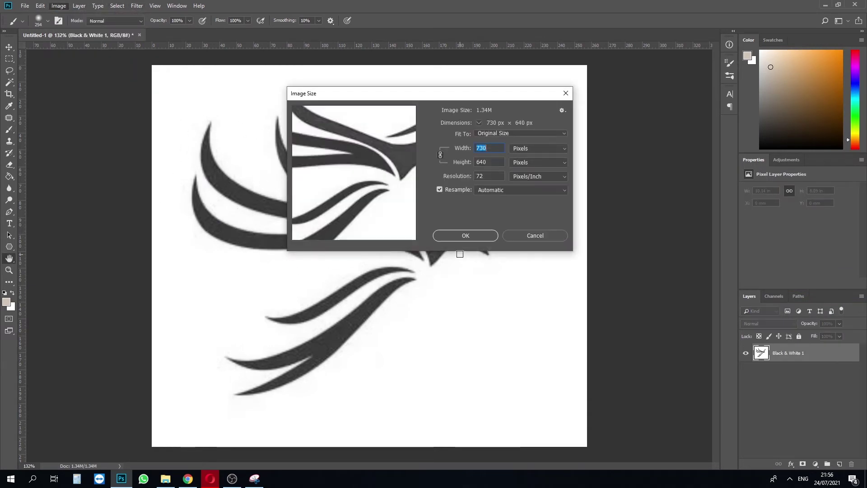
pyautogui.press('Tab')
pyautogui.press('Tab')
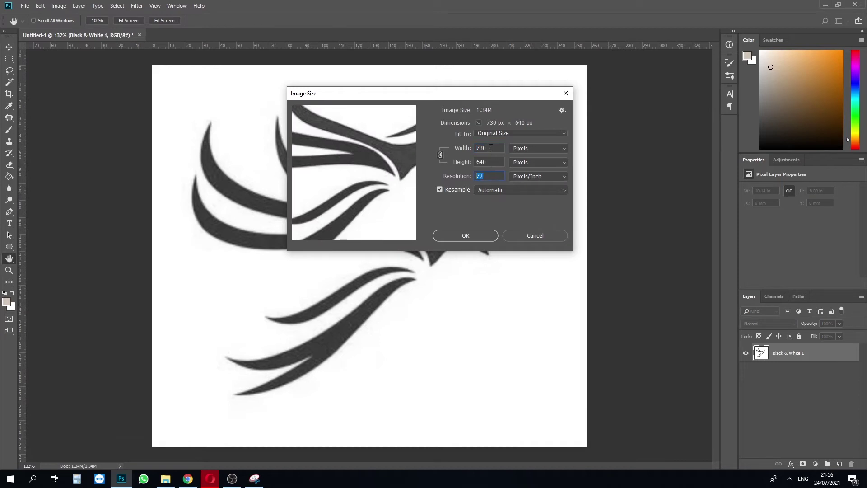
pyautogui.click(470, 163)
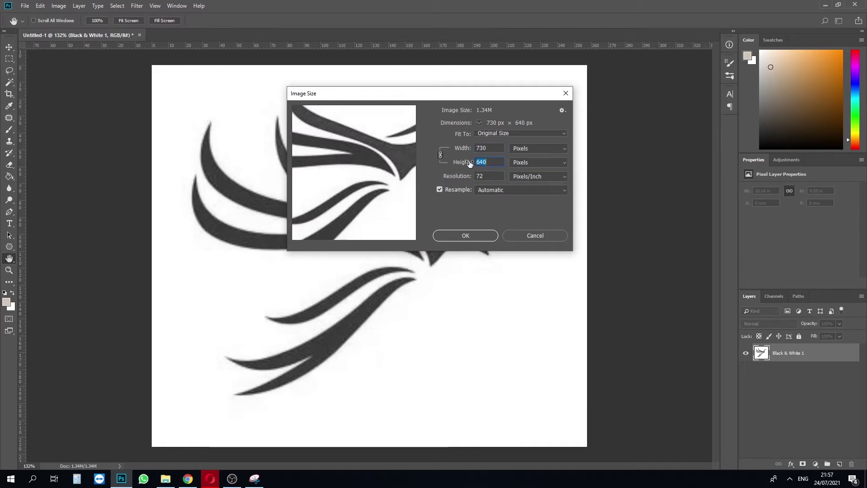
pyautogui.doubleClick(491, 148)
pyautogui.write('5000')
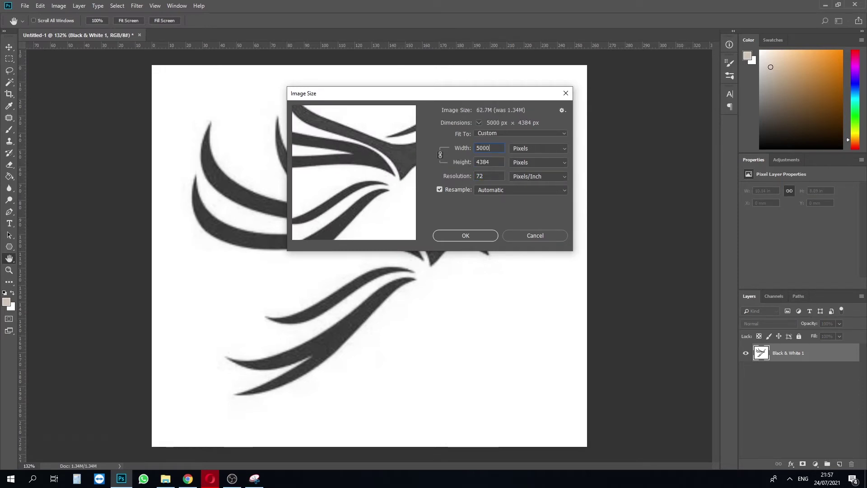
pyautogui.press('Return')
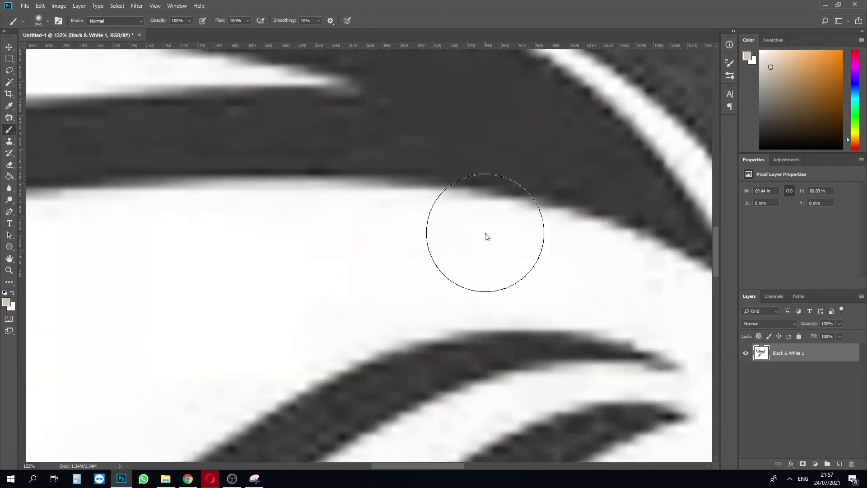
pyautogui.scroll(-3, 413, 246)
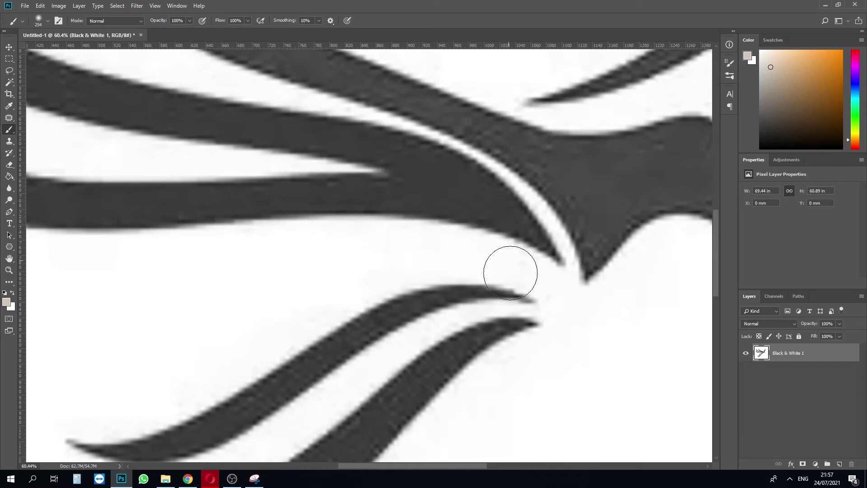
pyautogui.scroll(-3, 474, 279)
pyautogui.scroll(1, 472, 283)
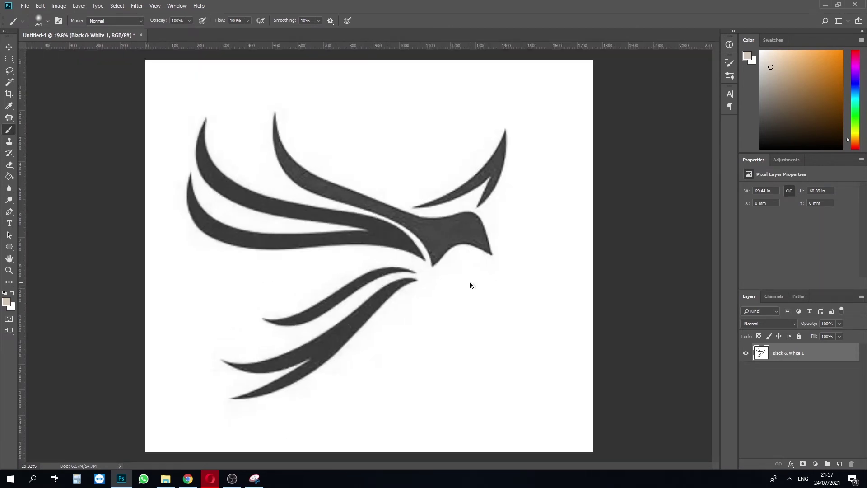
# Step: Bring up the Gaussian Blur filter, previewing a 10-pixel radius
pyautogui.click(155, 5)
pyautogui.moveTo(137, 6)
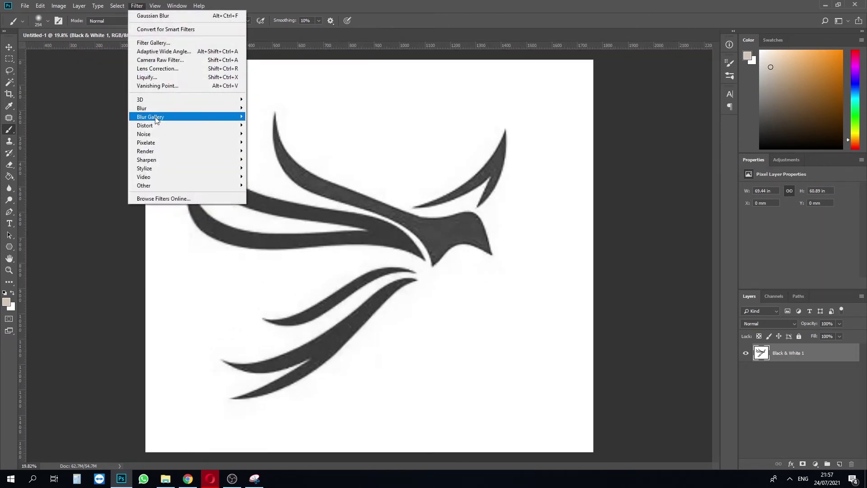
pyautogui.moveTo(154, 117)
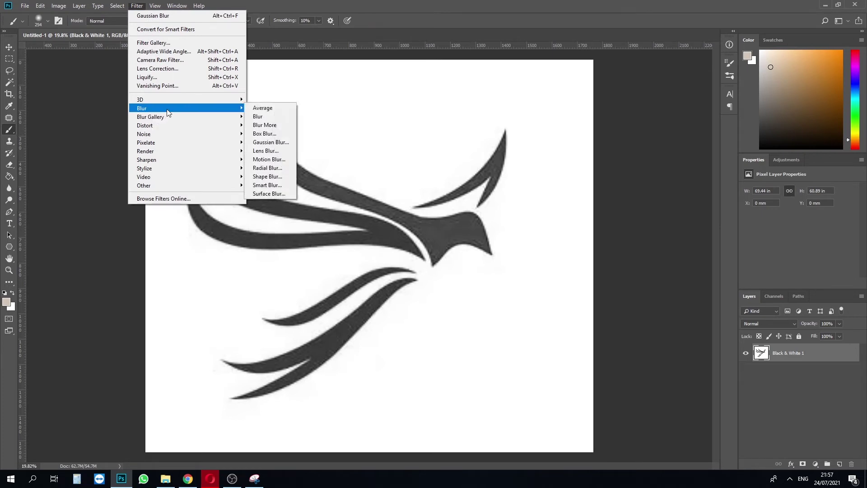
pyautogui.click(284, 142)
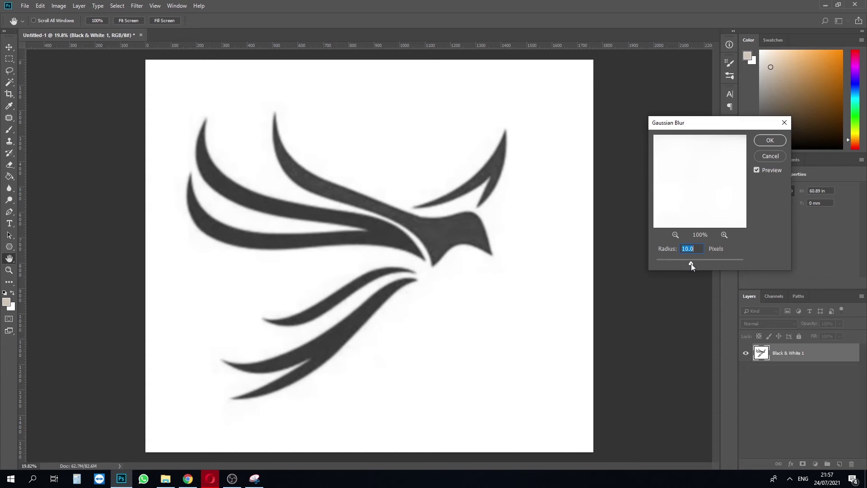
# Step: Apply a 12-pixel-radius Gaussian Blur to the enlarged grey logo
pyautogui.moveTo(691, 212)
pyautogui.mouseDown()
pyautogui.moveTo(675, 173)
pyautogui.moveTo(722, 190)
pyautogui.moveTo(692, 193)
pyautogui.mouseUp()
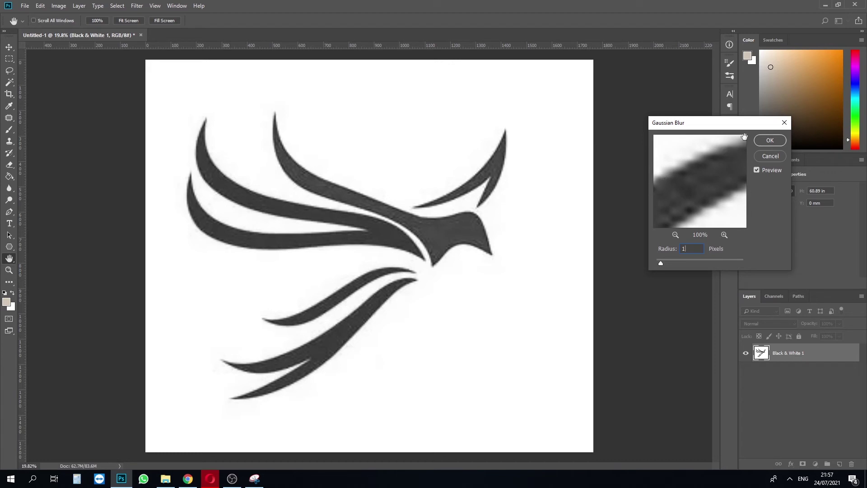
pyautogui.write('10')
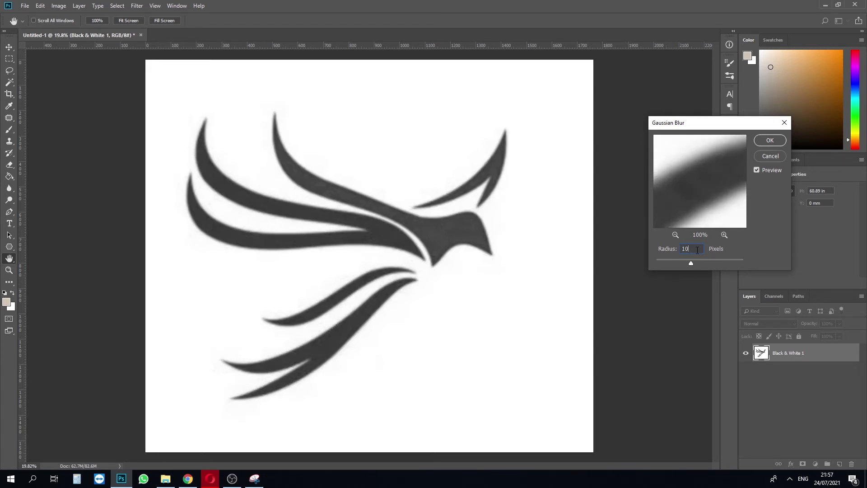
pyautogui.write('5')
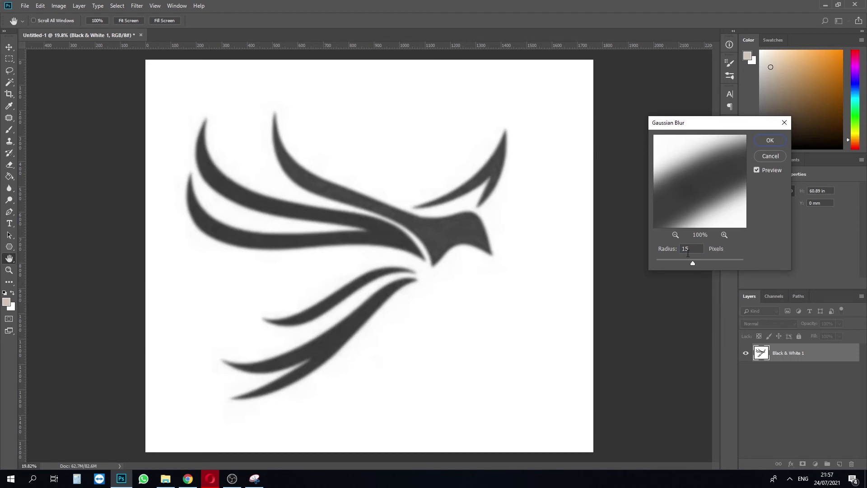
pyautogui.moveTo(674, 253); pyautogui.dragTo(666, 252)
pyautogui.click(776, 143)
pyautogui.press('b')
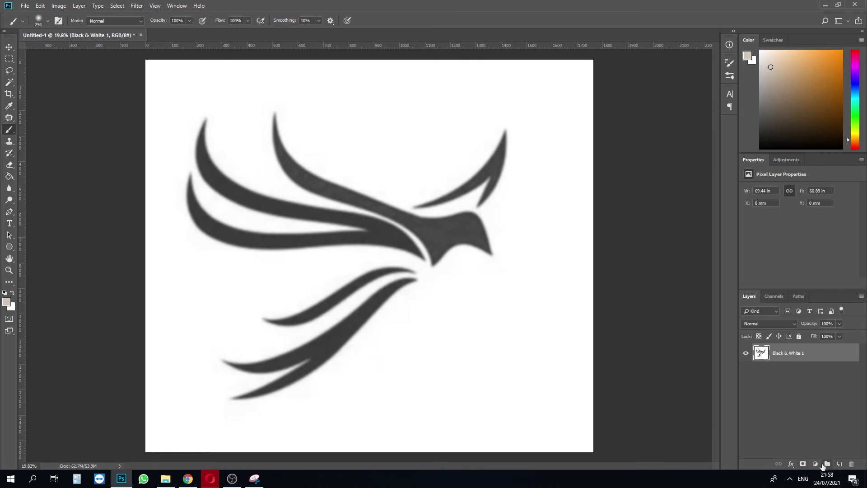
# Step: Add a 'Curves 1' adjustment layer above the blurred bird logo
pyautogui.click(815, 463)
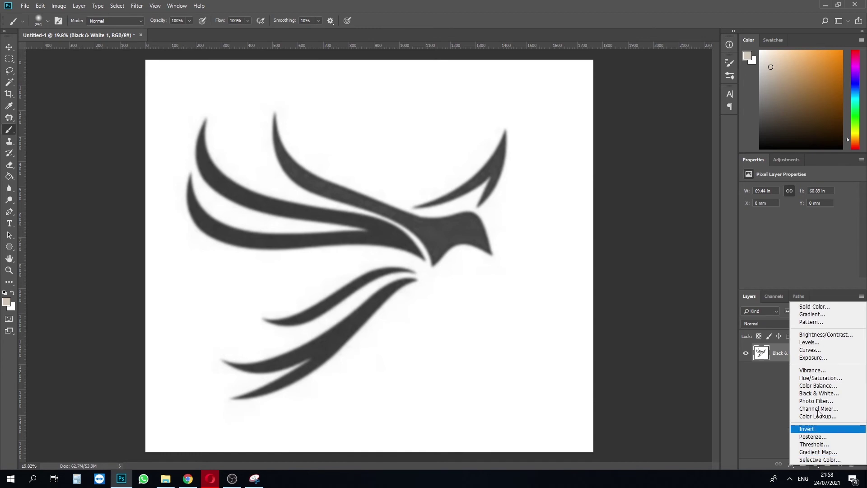
pyautogui.click(824, 351)
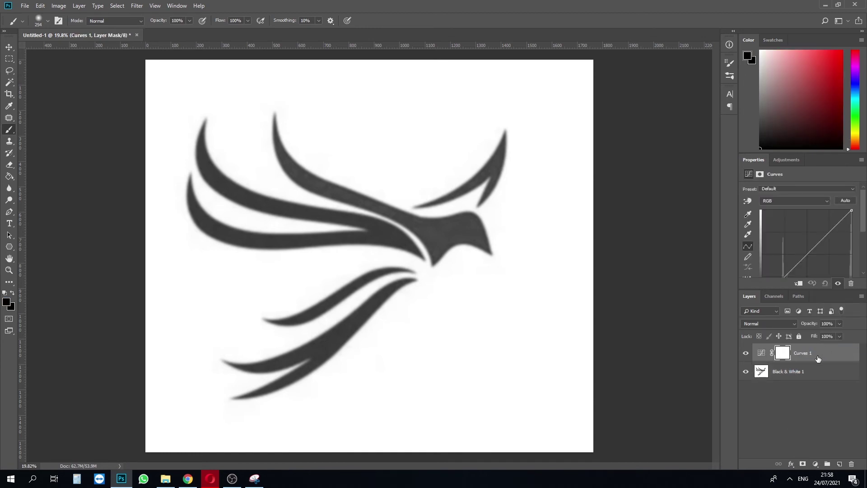
# Step: Set the Curves black input to 116 and the white input to 184
pyautogui.scroll(-3, 829, 266)
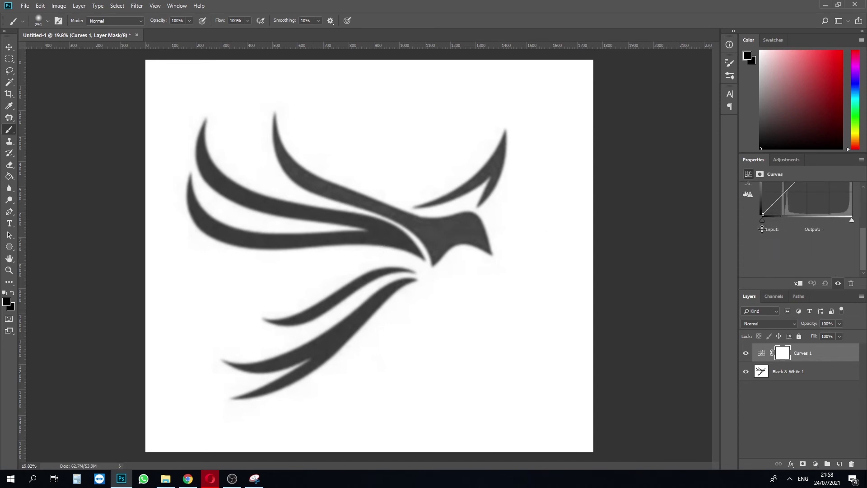
pyautogui.moveTo(762, 225); pyautogui.dragTo(804, 228)
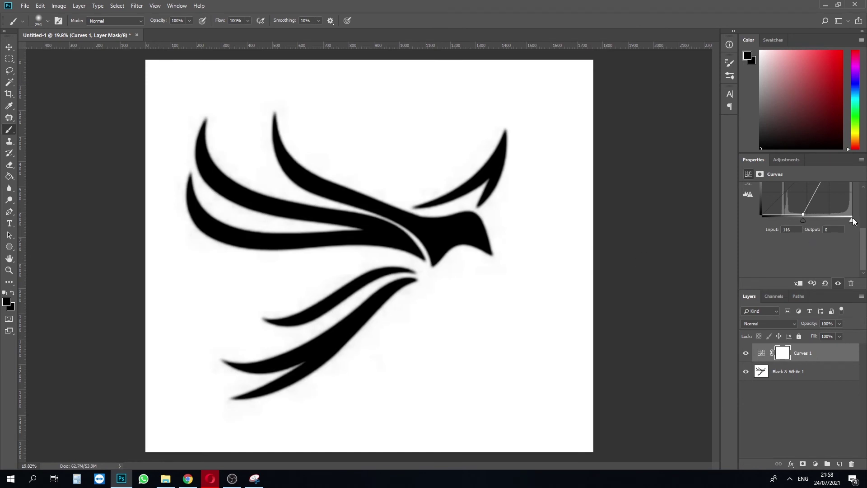
pyautogui.moveTo(851, 222); pyautogui.dragTo(827, 225)
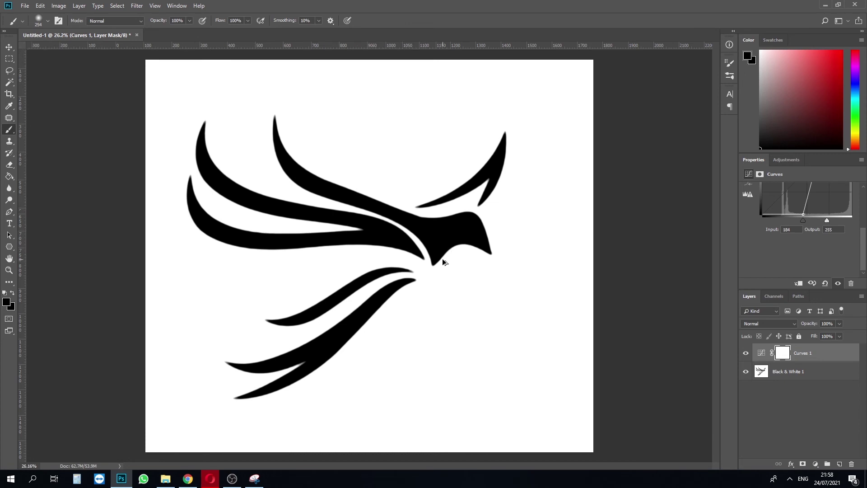
pyautogui.scroll(2, 461, 248)
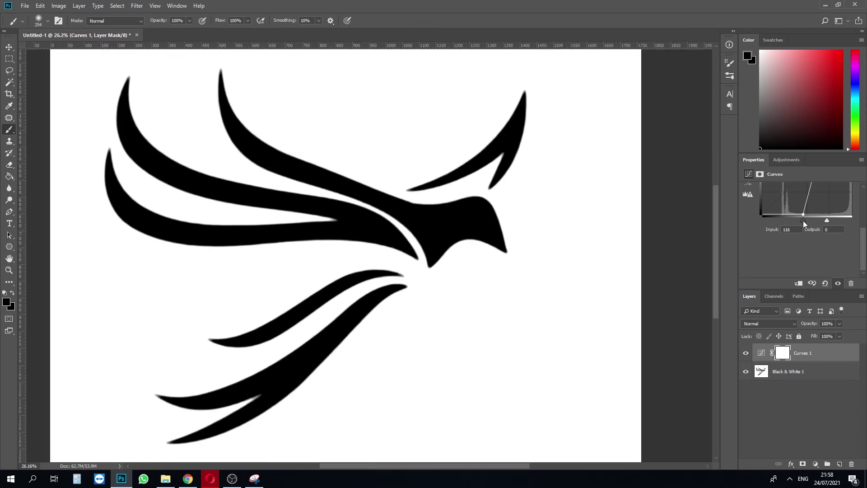
# Step: Tighten Curves to black at 129 and white at 139 for crisp edges
pyautogui.scroll(14, 429, 263)
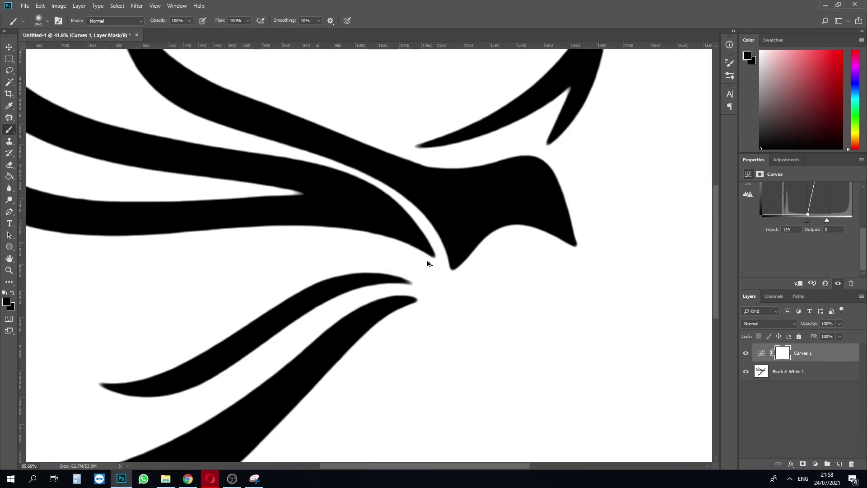
pyautogui.scroll(2, 429, 263)
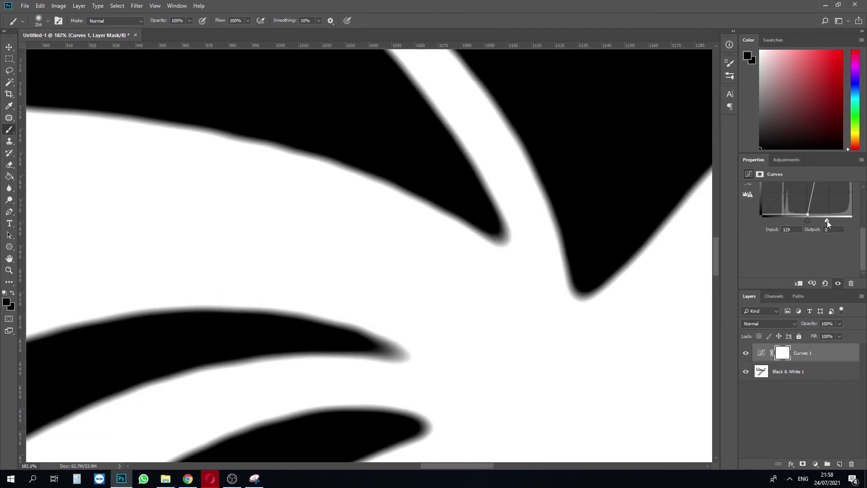
pyautogui.moveTo(828, 223); pyautogui.dragTo(811, 225)
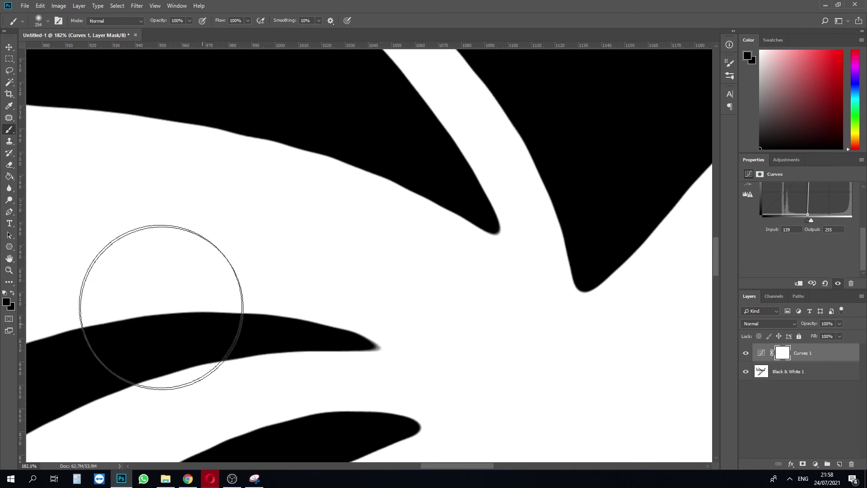
pyautogui.scroll(-3, 446, 303)
pyautogui.scroll(-5, 446, 302)
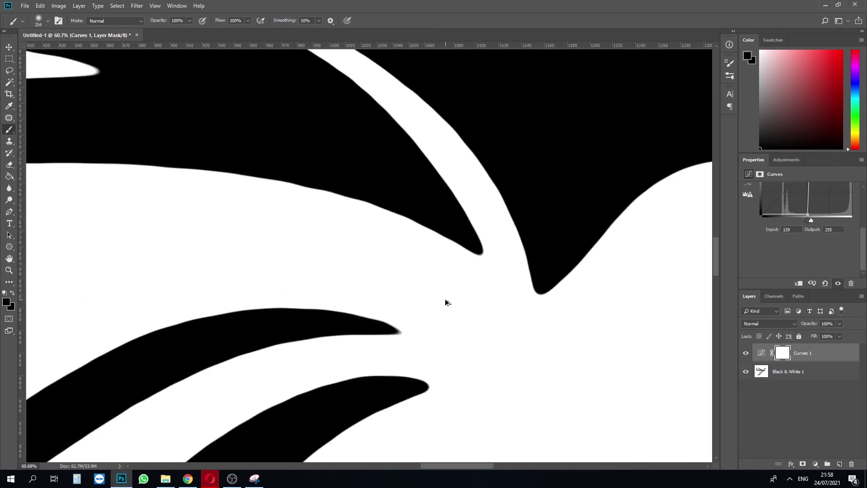
pyautogui.scroll(-1, 402, 345)
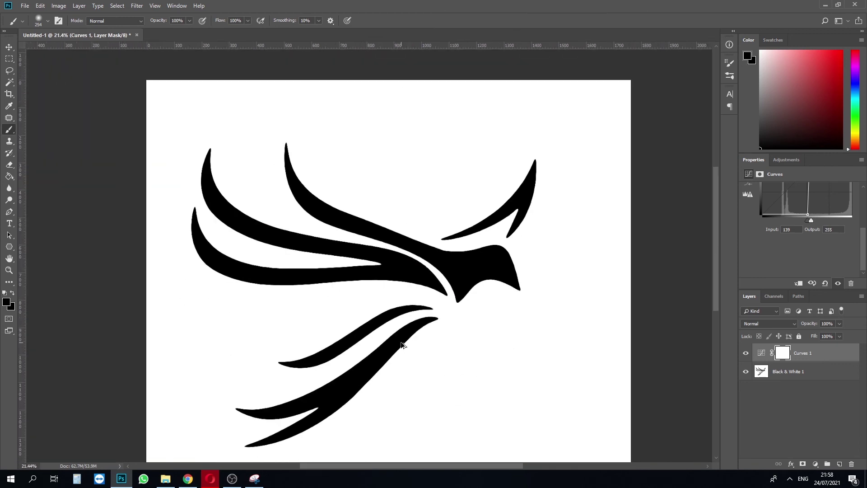
pyautogui.scroll(-3, 400, 316)
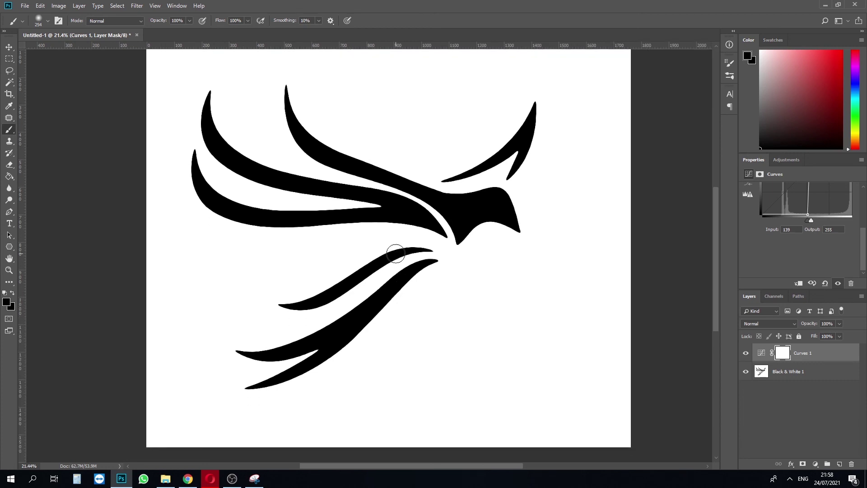
pyautogui.click(59, 5)
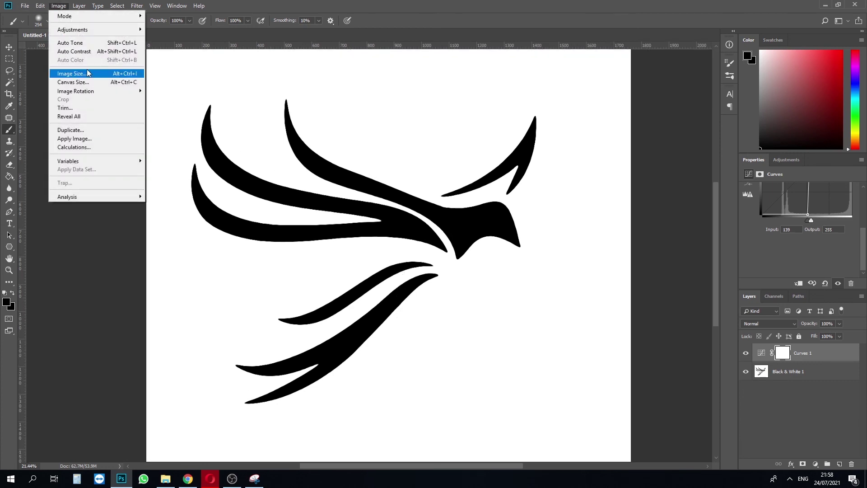
pyautogui.click(89, 71)
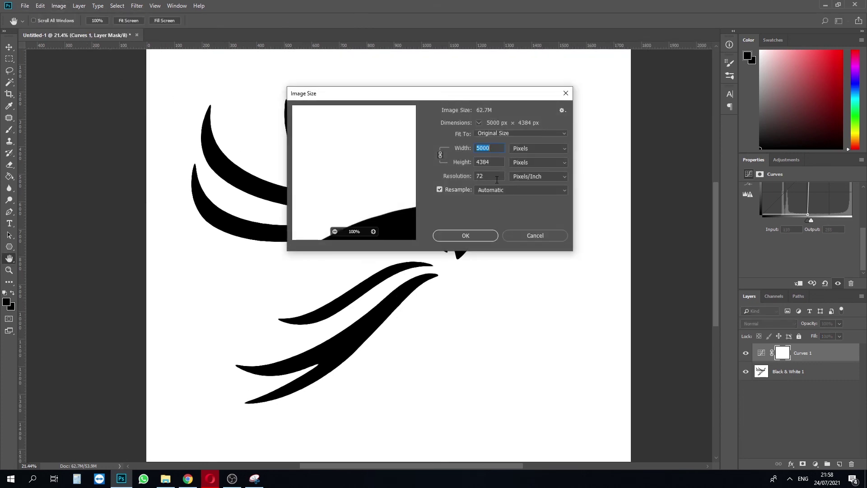
pyautogui.click(474, 240)
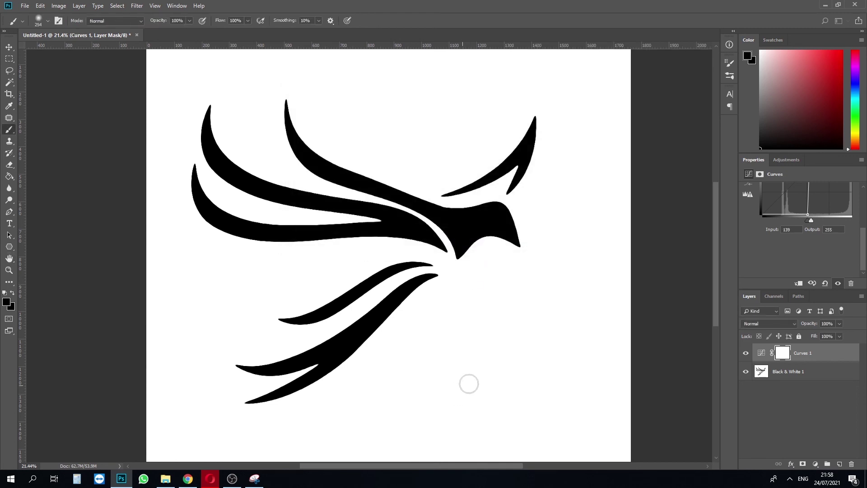